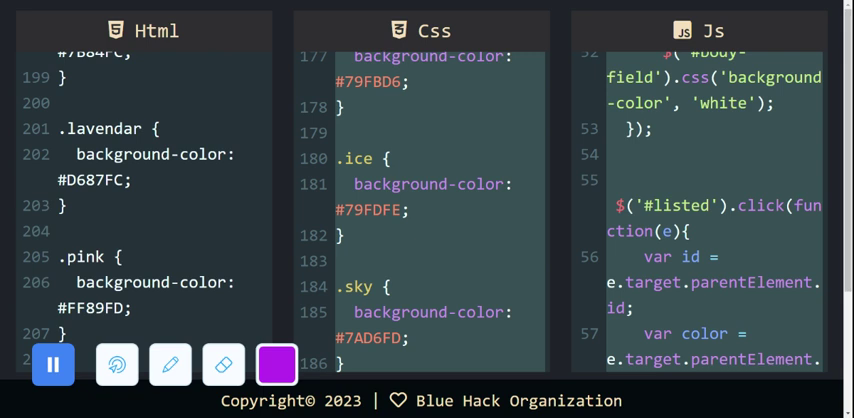
scroll(290, 240, "down", 3)
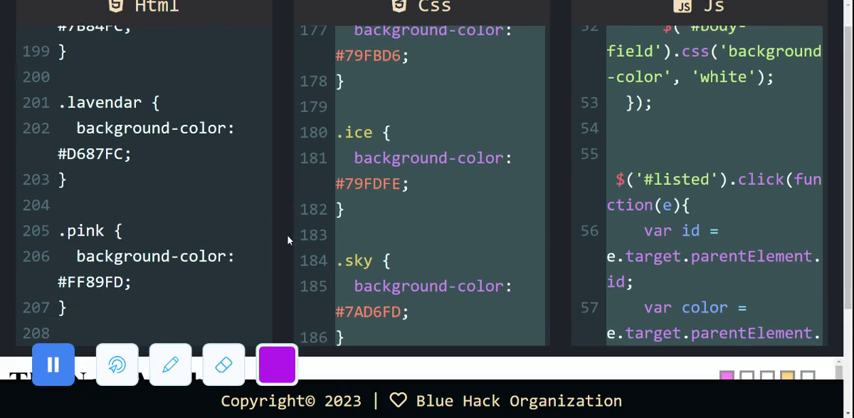
scroll(290, 240, "down", 3)
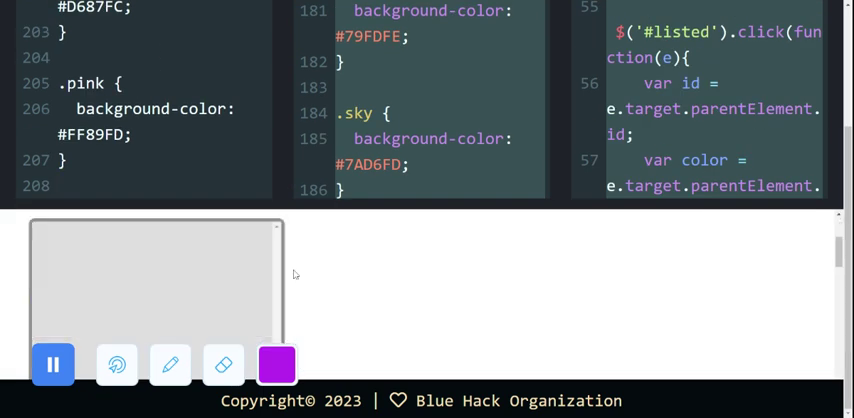
scroll(292, 272, "down", 3)
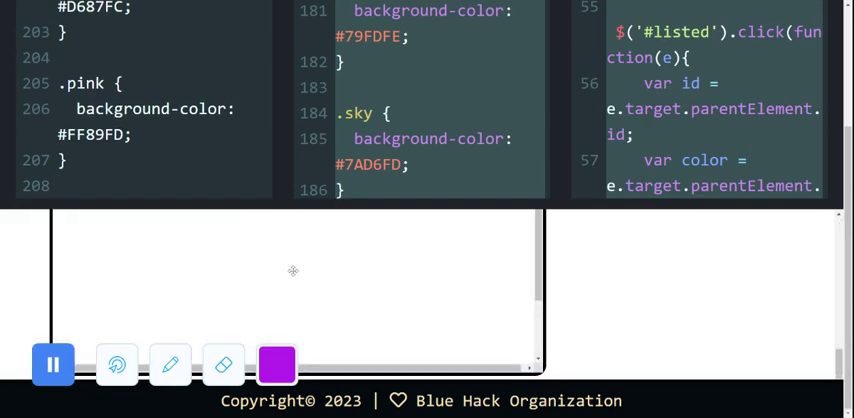
- Zoom out the page, then delete all code from the Css and Js panels
key("ctrl+minus")
key("ctrl+minus")
key("ctrl+minus")
key("ctrl+minus")
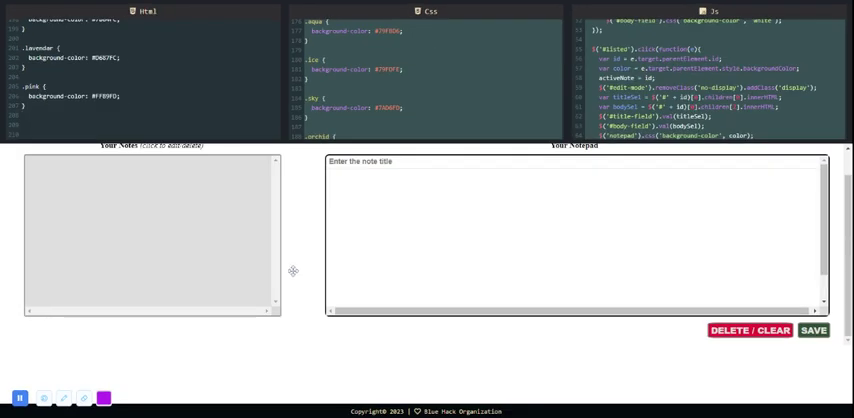
scroll(323, 279, "up", 1)
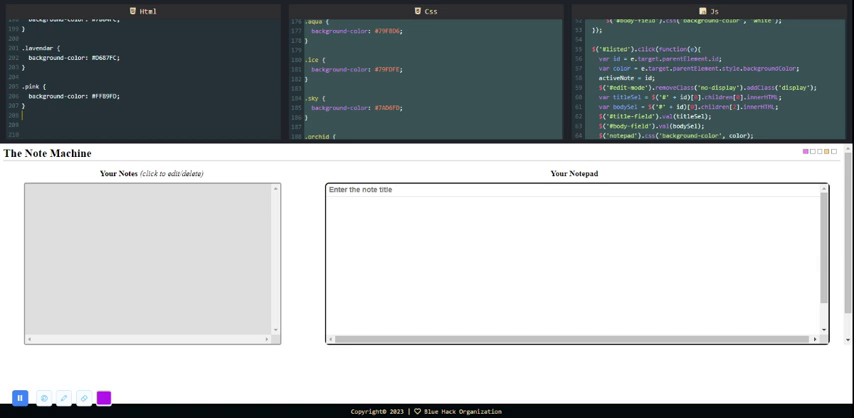
left_click(320, 88)
left_click_drag(320, 88, 376, 30)
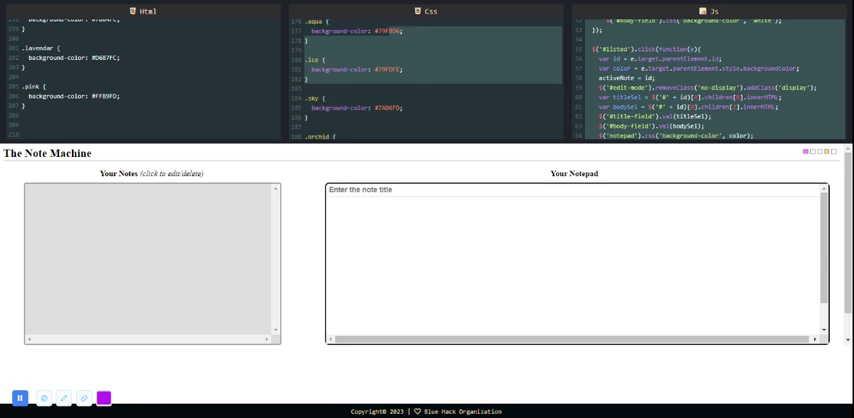
key("ctrl+a")
key("BackSpace")
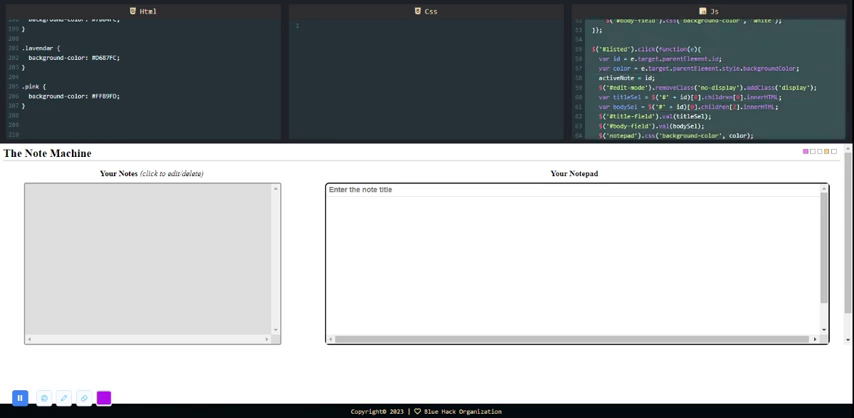
key("BackSpace")
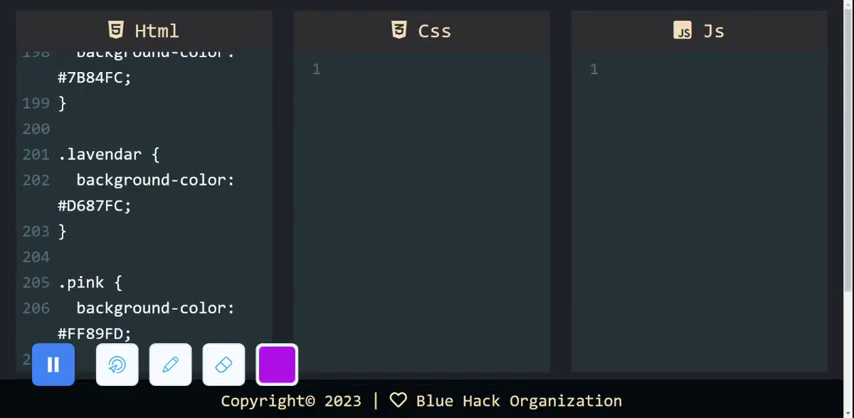
key("shift+Left")
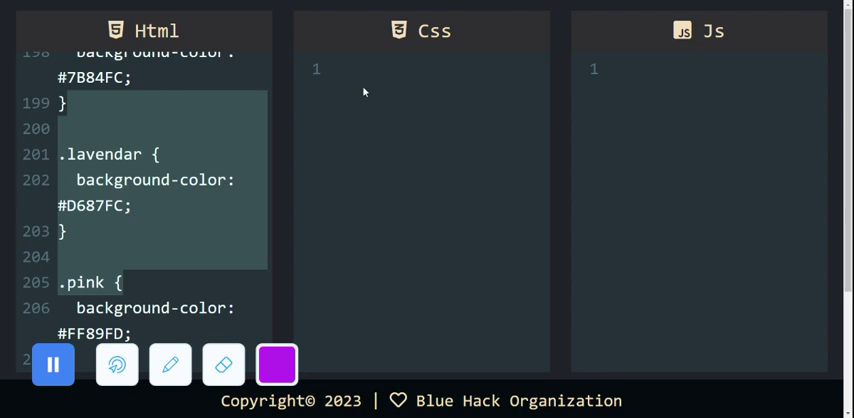
type(".htm")
type("l")
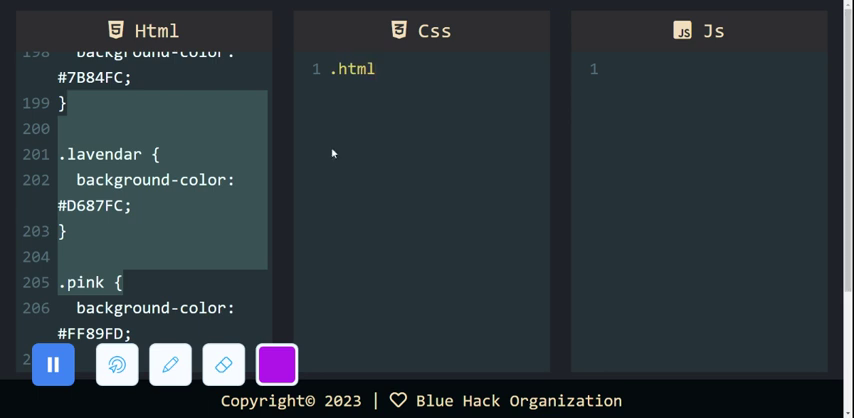